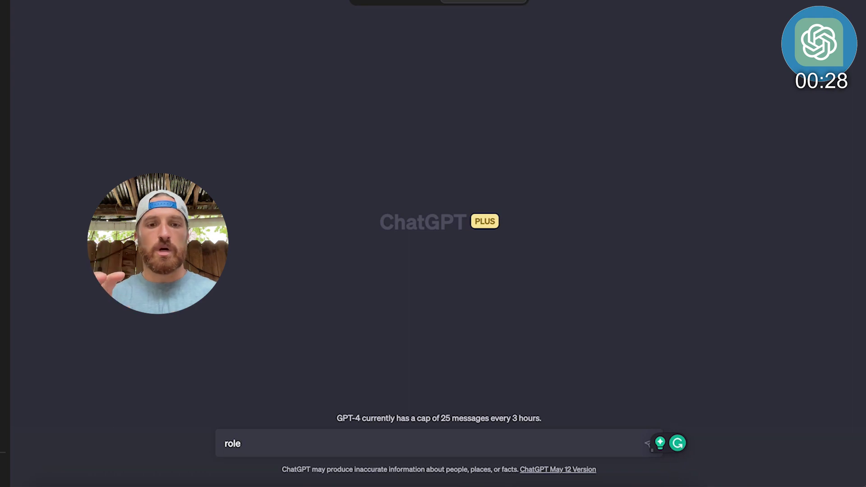
Replace the draft text with a prompt to write a job description for a senior software engineer, and submit it.
key("BackSpace")
key("BackSpace")
key("BackSpace")
key("BackSpace")
type("write a job sescription for a se")
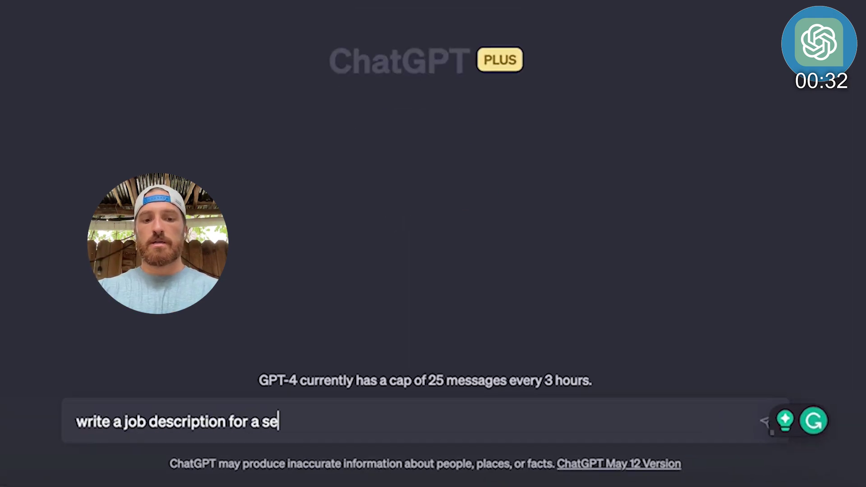
type("ftware engineer")
key("Return")
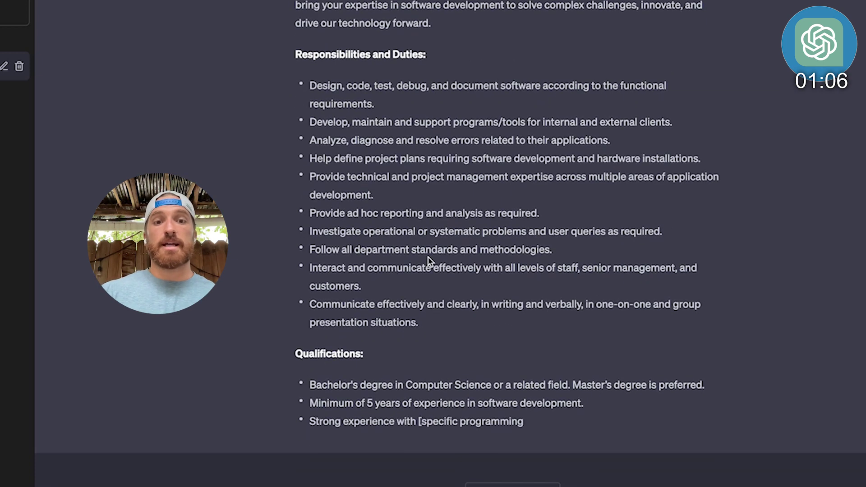
Review the generated job description from the job overview through the responsibilities, qualifications and work environment sections.
scroll(406, 252, "up", 6)
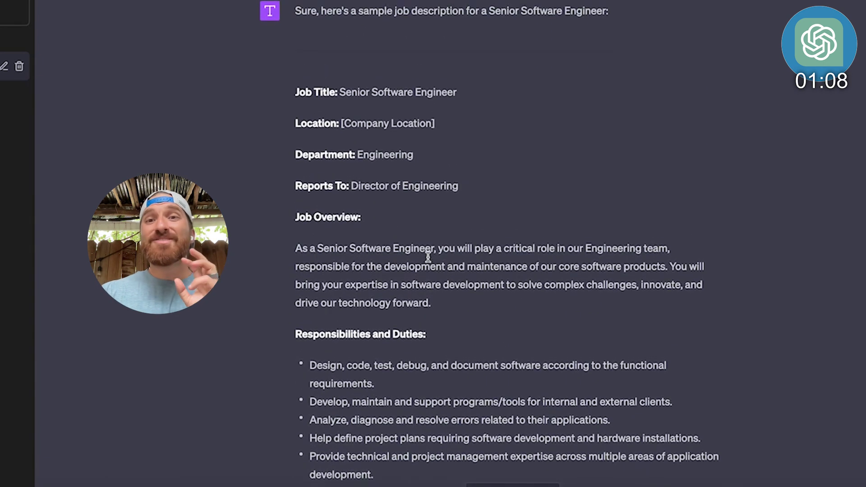
scroll(428, 256, "down", 3)
scroll(428, 257, "down", 3)
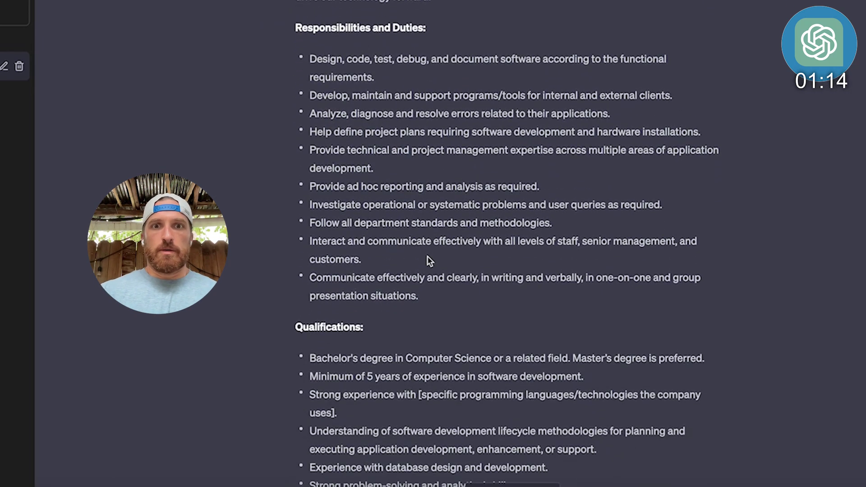
scroll(428, 257, "down", 2)
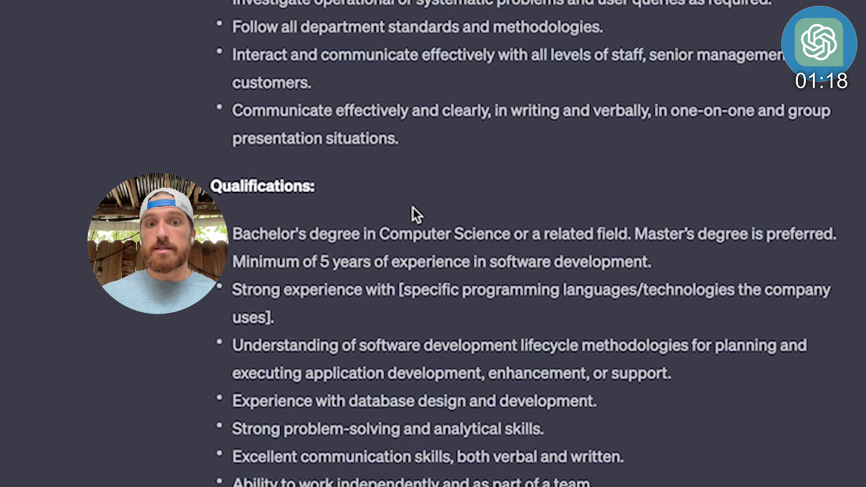
scroll(412, 204, "up", 1)
scroll(412, 204, "down", 3)
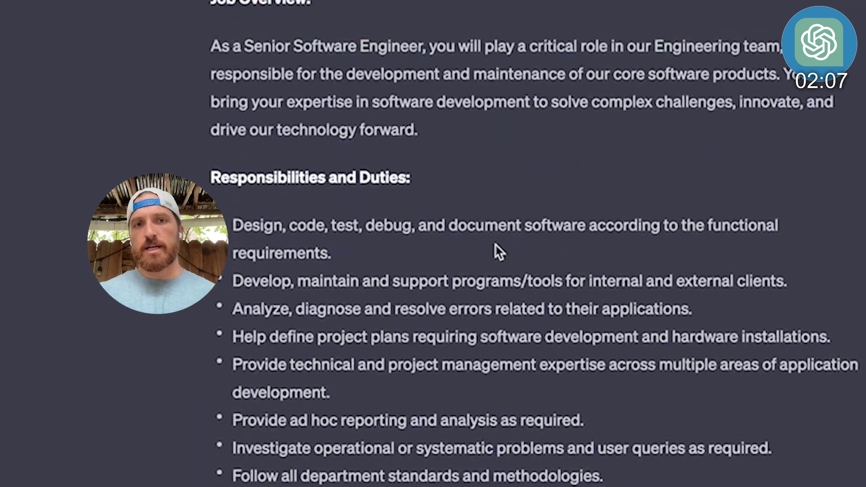
scroll(494, 250, "up", 4)
scroll(495, 246, "down", 10)
scroll(496, 246, "down", 8)
scroll(494, 243, "up", 15)
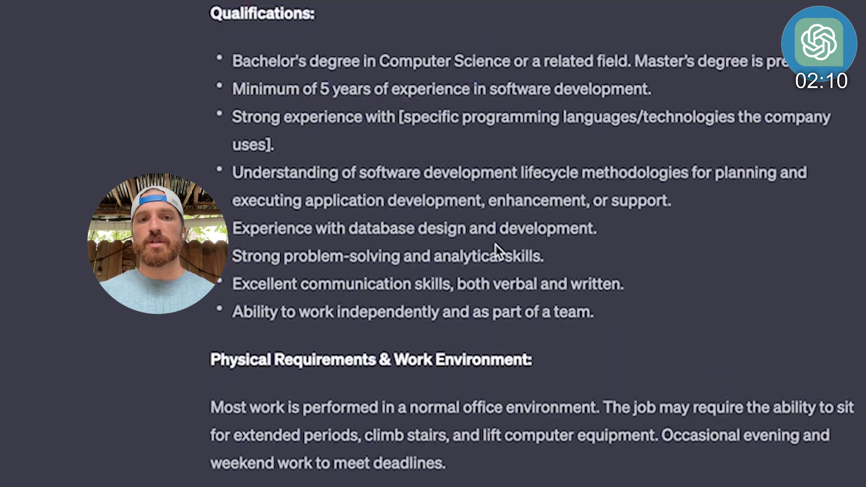
scroll(494, 244, "down", 8)
scroll(495, 246, "down", 4)
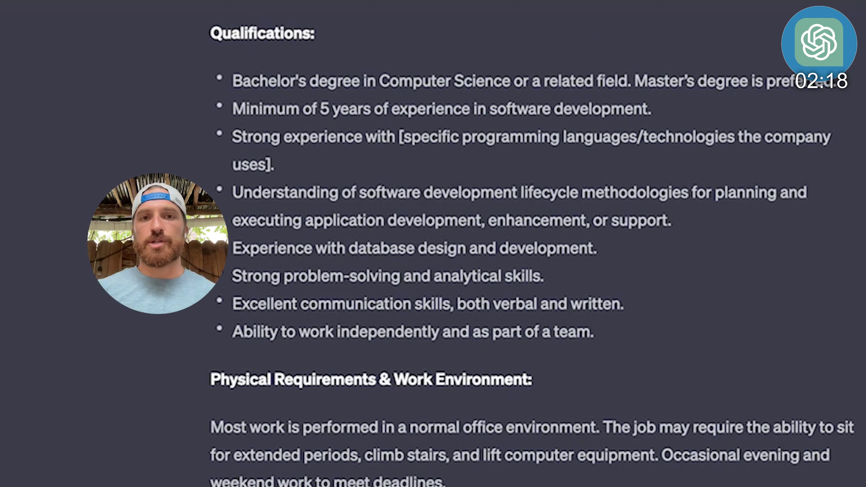
scroll(412, 397, "up", 8)
scroll(413, 397, "down", 12)
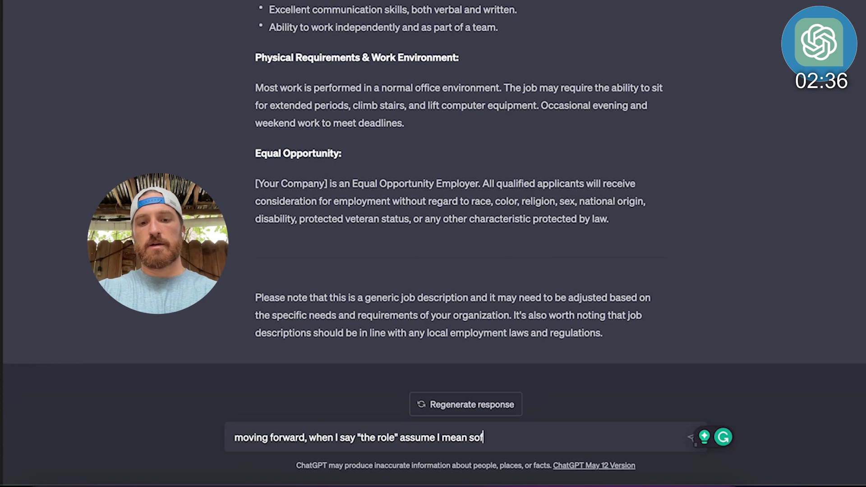
Complete the follow-up prompt's opening so that "the role" means senior software engineer moving forward.
key("shift+alt+Left")
type("ei")
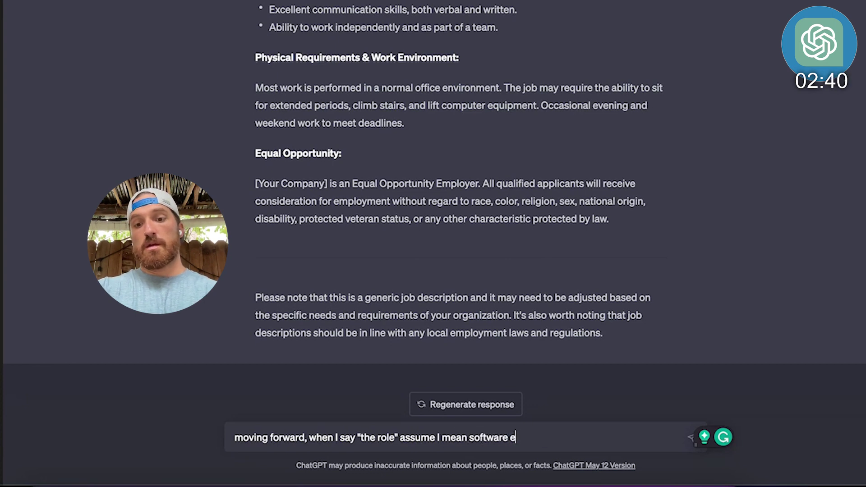
key("alt+Left")
type("senior ")
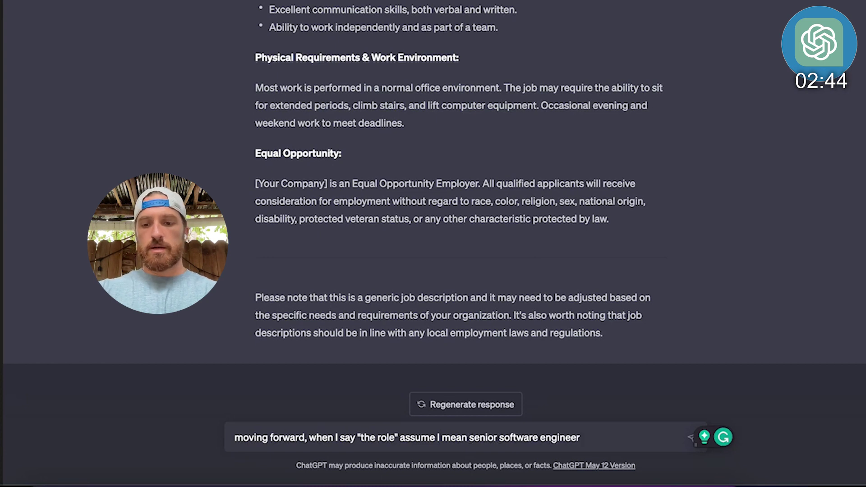
Define "company" (or similar phrases) as the startup helping supporters take action for people who lose a loved one to illness or death, and submit.
type(" when I say \"company")
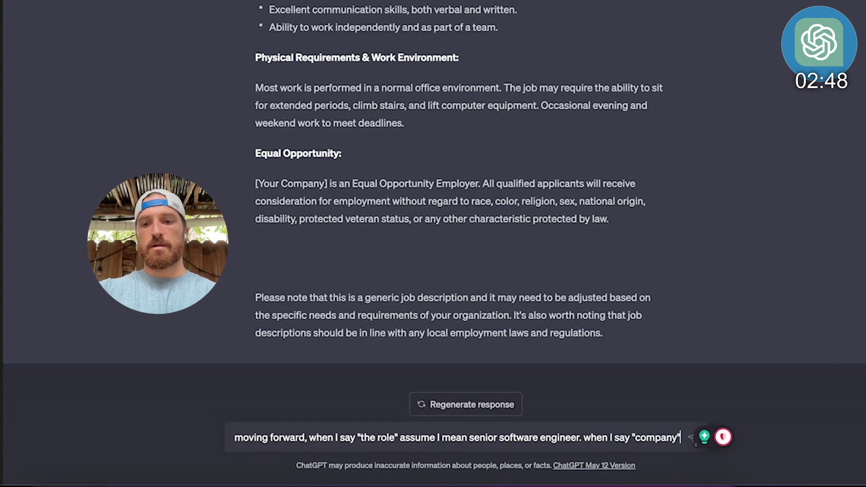
type("or s")
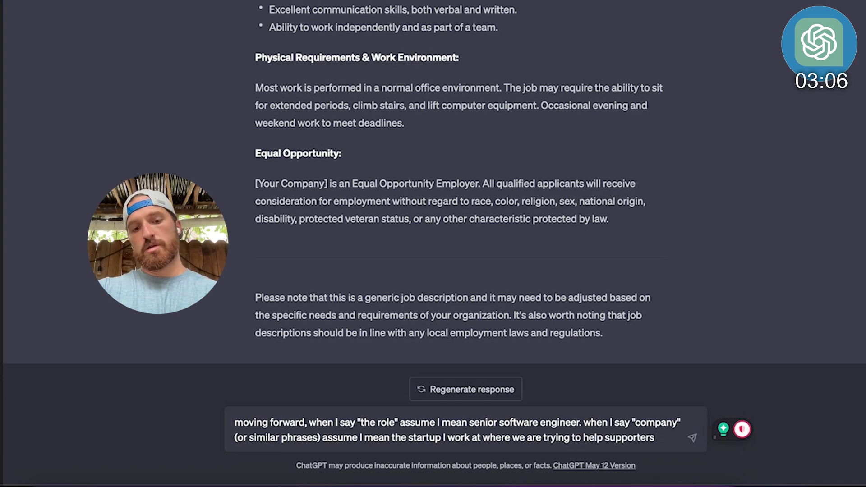
type("wup and")
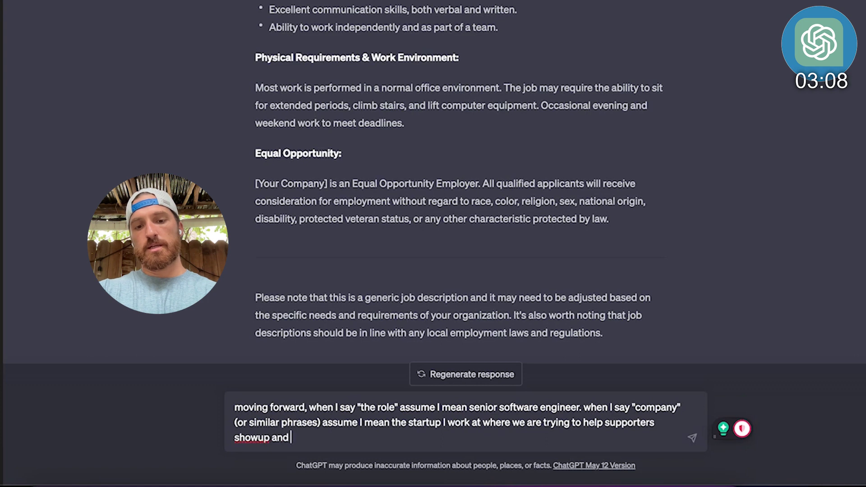
type(" take action to help people in the")
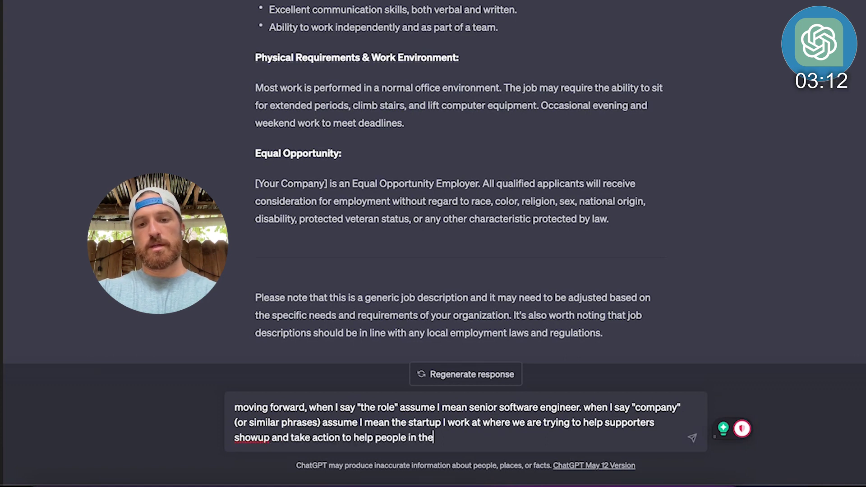
type("ir lives who lose a loved one to ill")
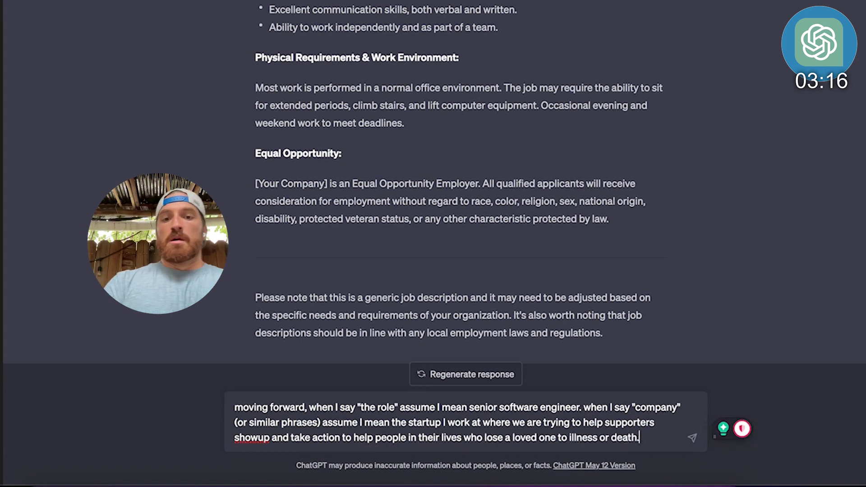
type("ness or death.")
key("Return")
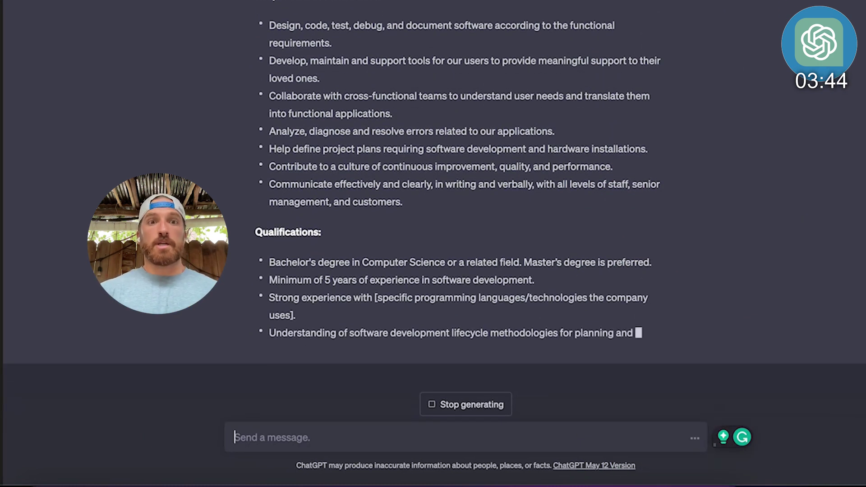
Examine the tailored job description against the earlier generic version, including its overview, qualifications and equal opportunity sections.
scroll(433, 272, "up", 4)
scroll(432, 272, "up", 7)
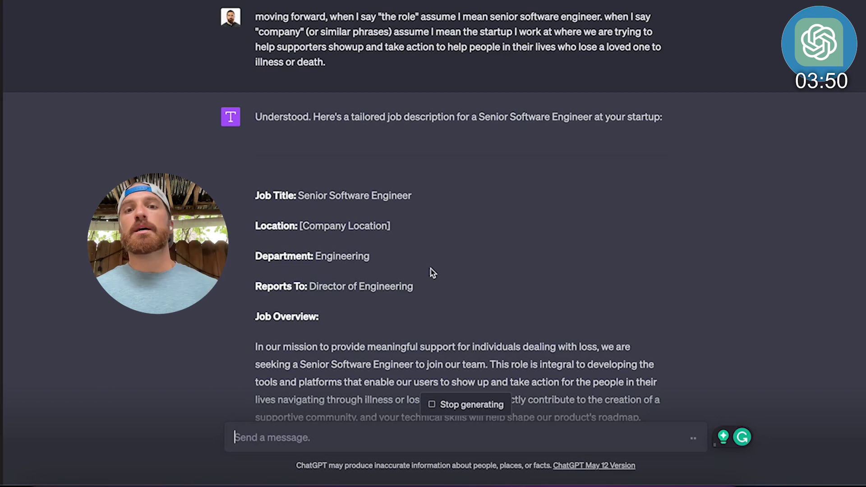
scroll(432, 272, "up", 15)
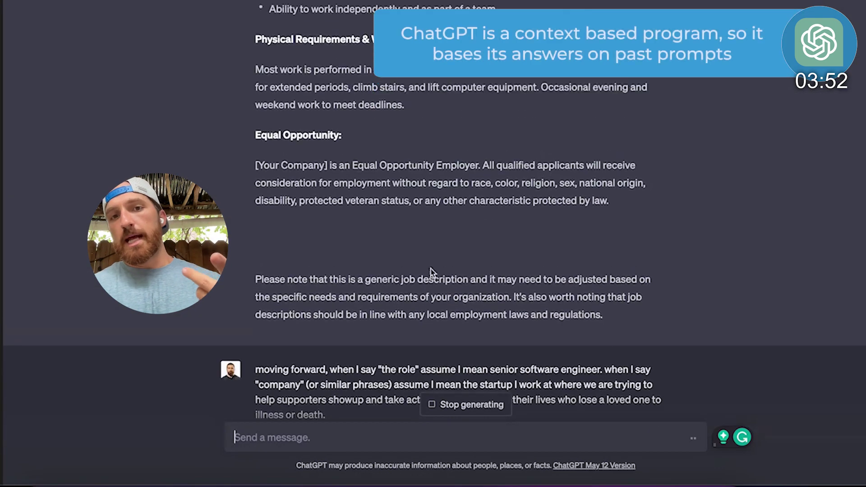
scroll(431, 268, "down", 12)
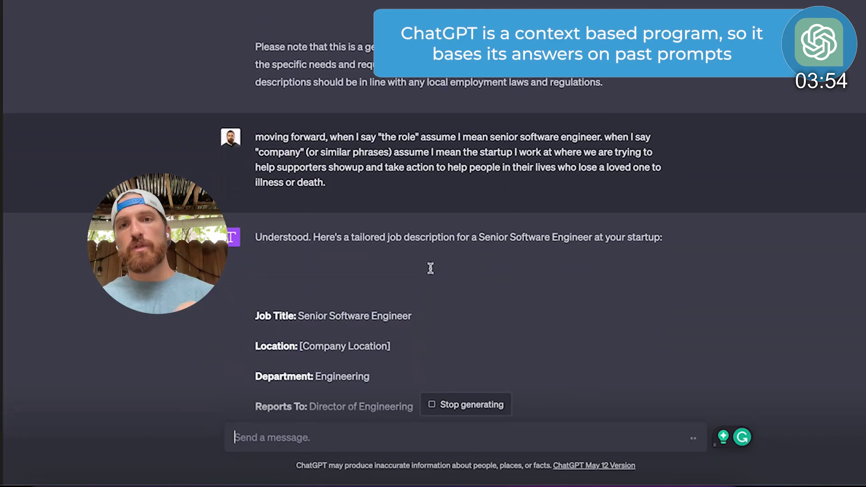
scroll(432, 272, "down", 10)
scroll(431, 268, "up", 2)
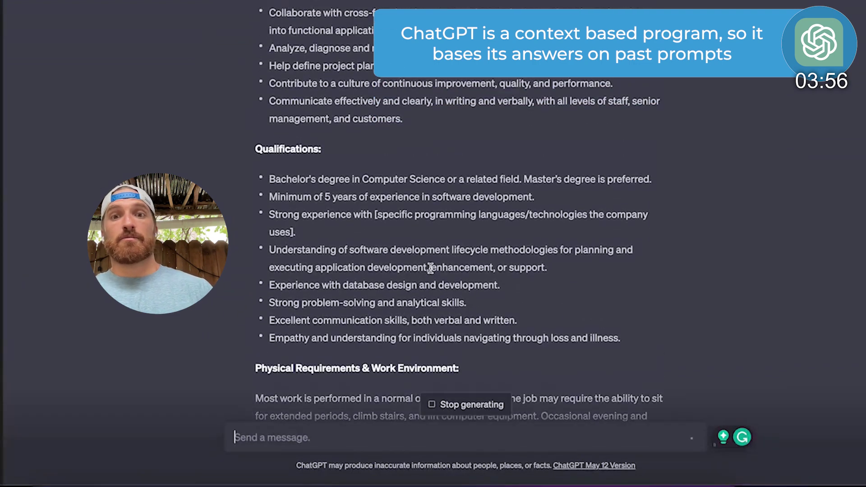
scroll(431, 268, "up", 1)
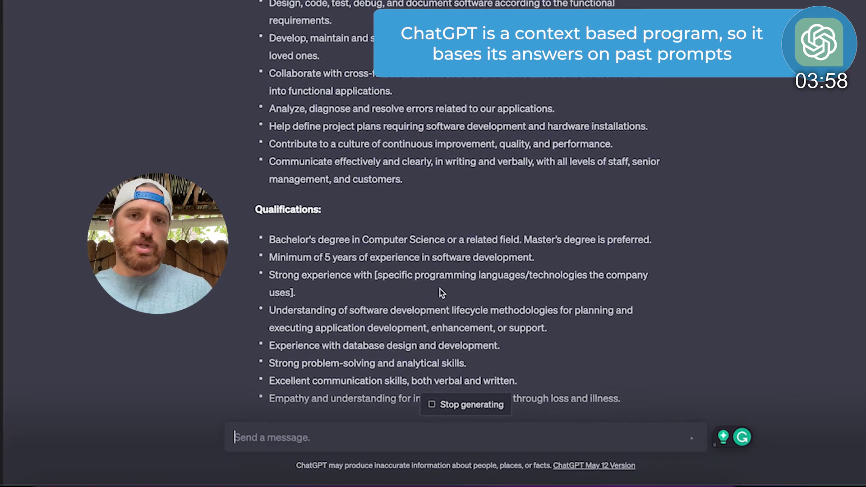
scroll(440, 291, "down", 5)
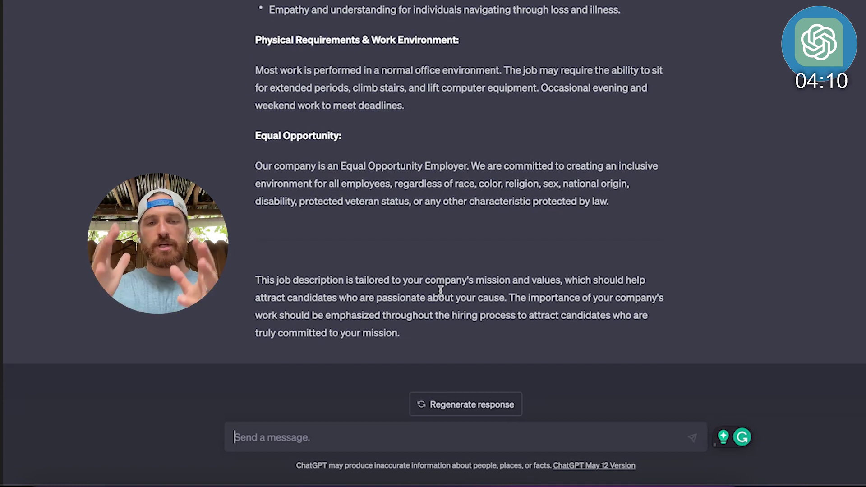
scroll(440, 290, "up", 8)
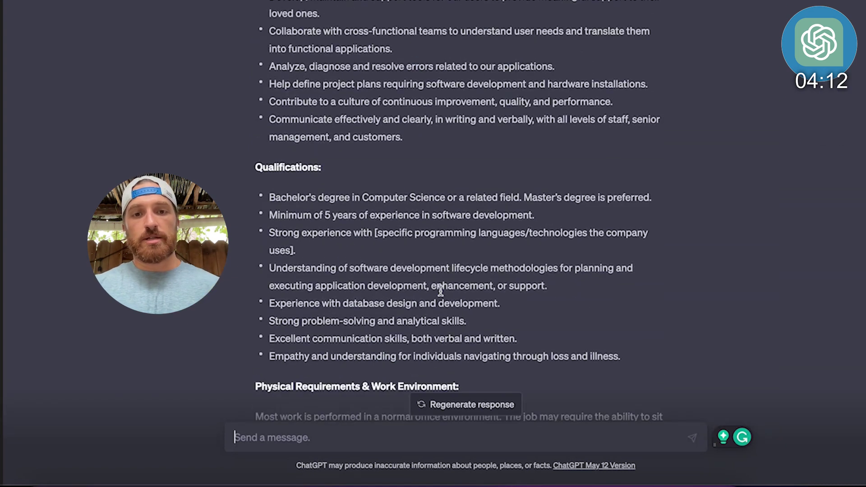
scroll(441, 291, "down", 8)
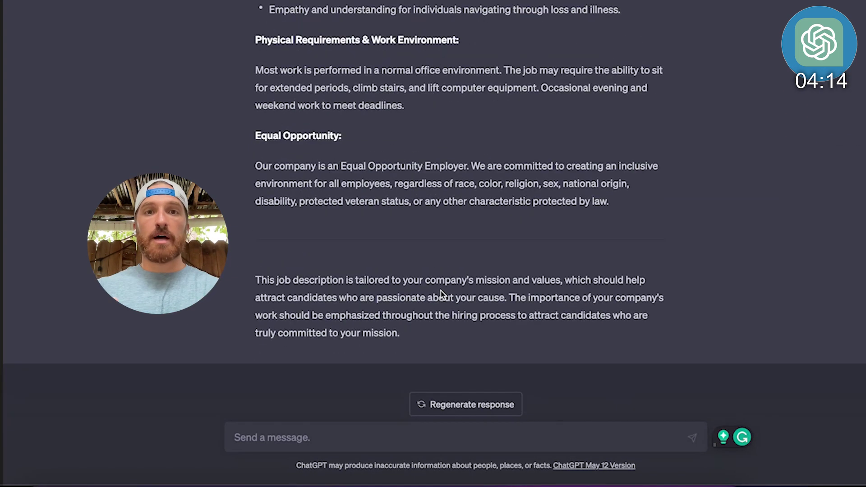
Ask for another update based on the tech stack: github, heroku, ruby on rails, javascript, stripe, plaid, devise, postgresql.
type("update again based on my requirements")
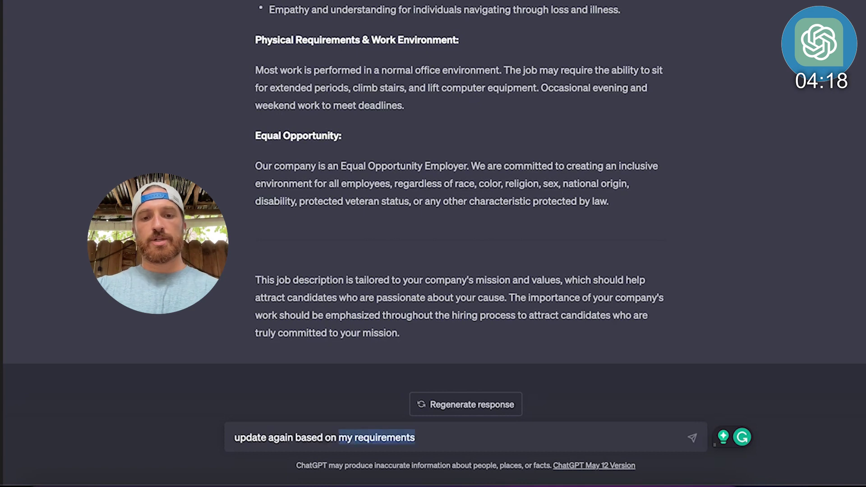
key("BackSpace")
key("BackSpace")
key("BackSpace")
key("BackSpace")
key("BackSpace")
key("BackSpace")
key("BackSpace")
key("BackSpace")
key("BackSpace")
key("BackSpace")
key("BackSpace")
key("BackSpace")
key("BackSpace")
key("BackSpace")
key("BackSpace")
key("BackSpace")
key("BackSpace")
type("n our tech stack: github, heroku, ruby on rails, javascript,")
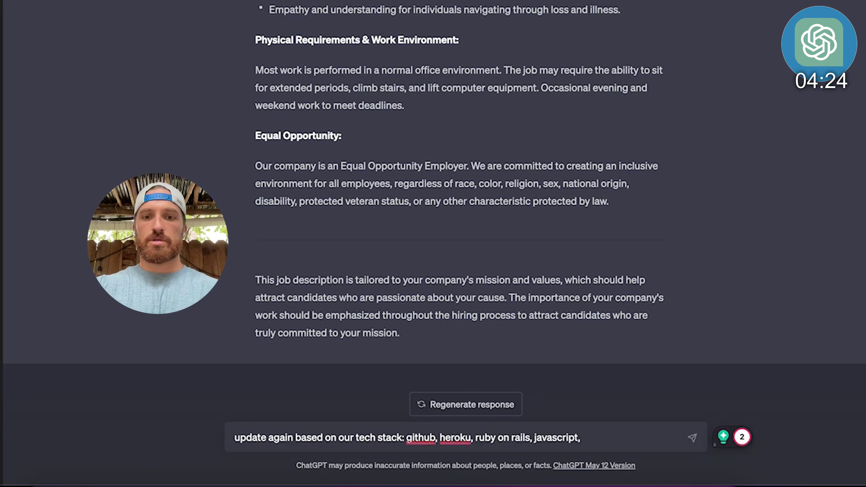
type(" stripe, plaid, devise")
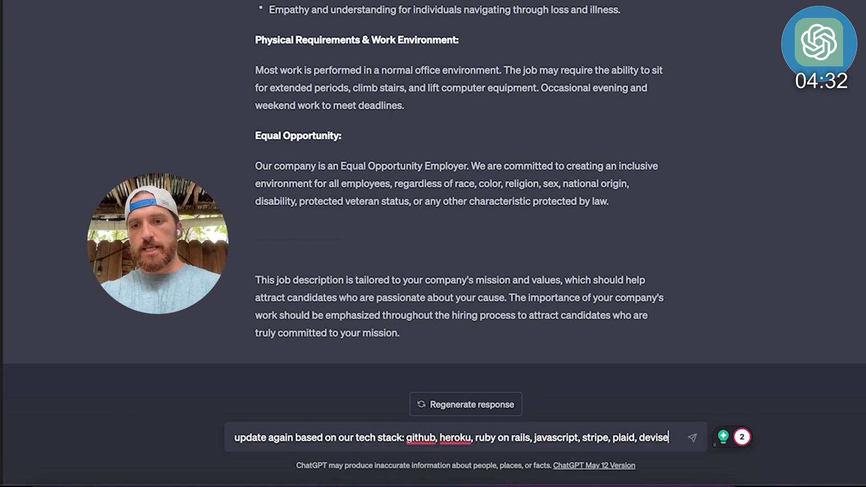
type(", postgresql")
key("Return")
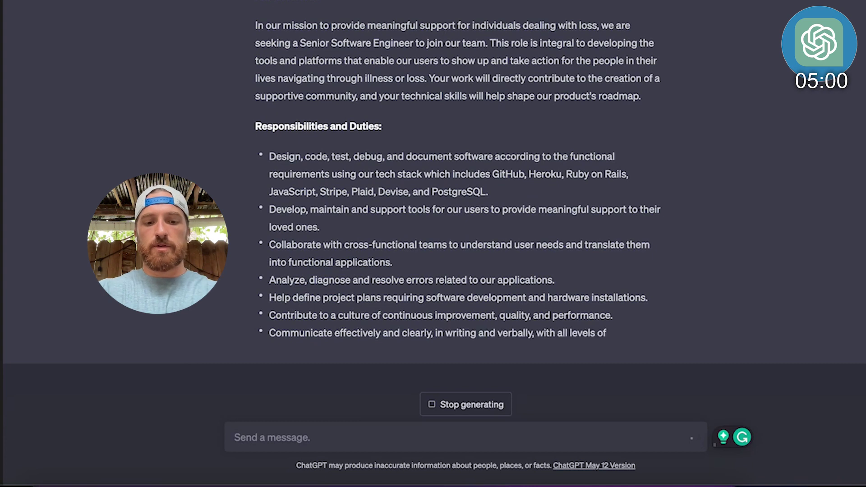
Draft the question "What are the steps I should put candidates through in the interview process?" in the message box.
type("what are the ")
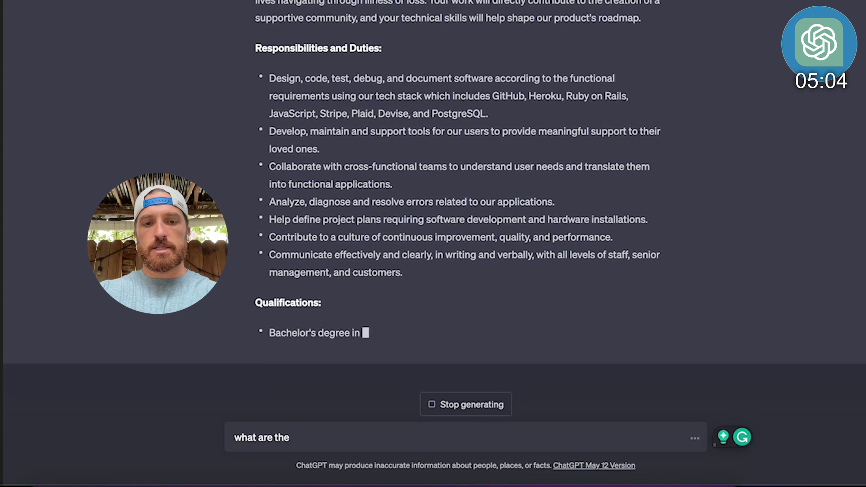
type("steps I")
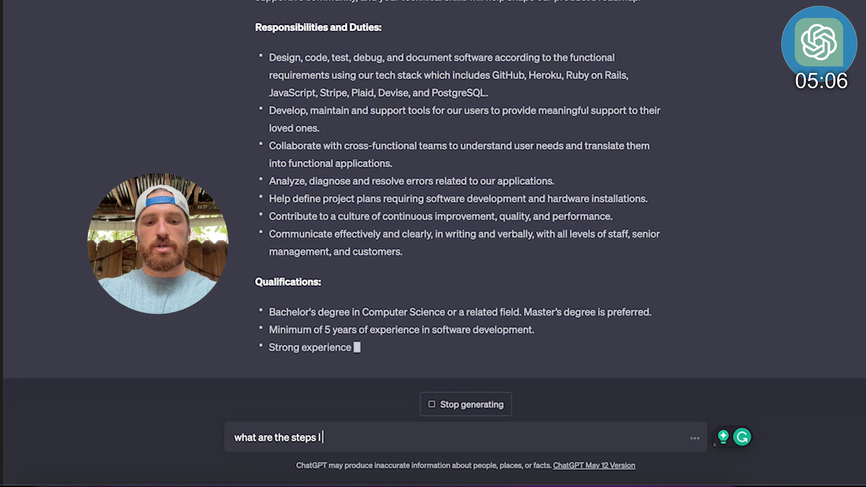
type(" should put candidates through in the interview process.")
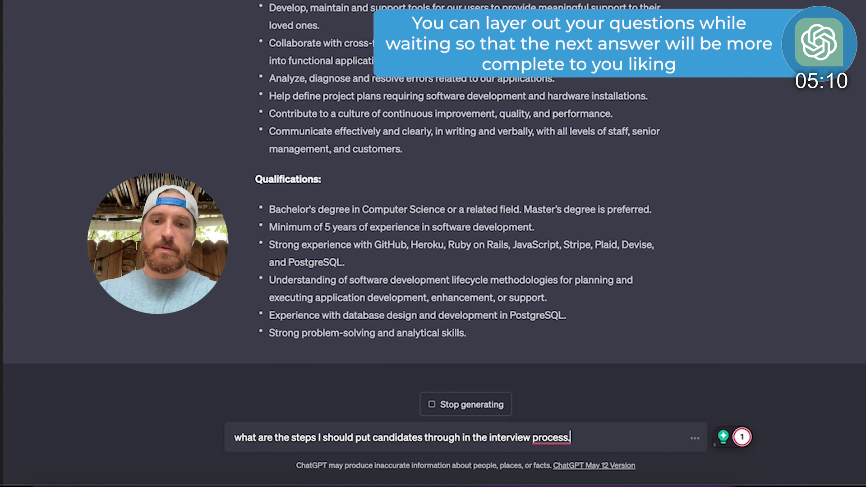
key("BackSpace")
type("W")
key("super+Right")
key("BackSpace")
type("?")
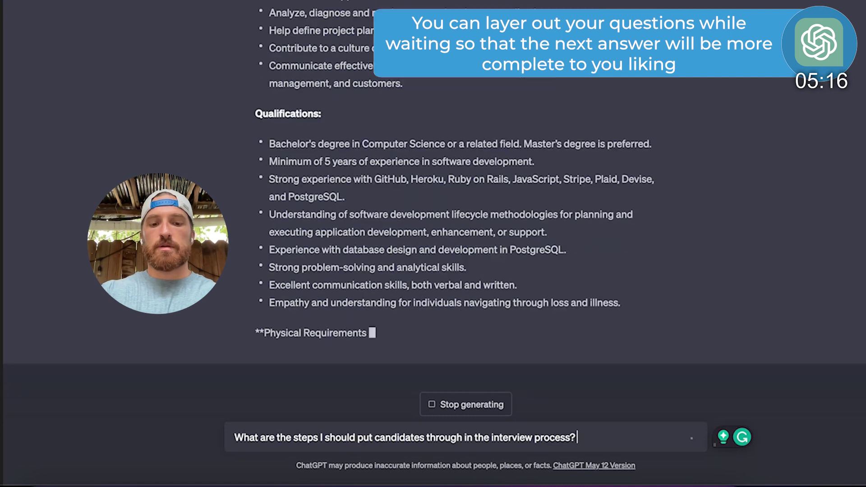
Extend the interview question by asking for acceptance and rejection email templates to send candidates at each stage, and submit it after stopping the current response.
type("for each step, please add the acceptance and rejection email templates I'll send to candidates at each stage")
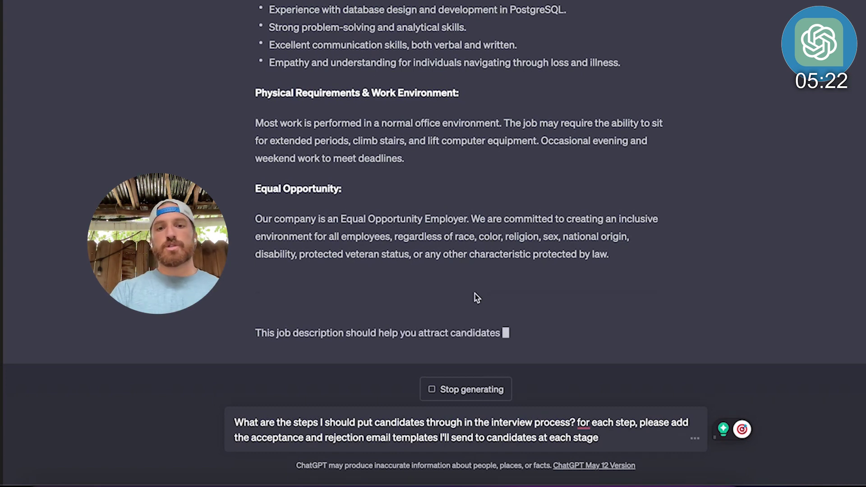
left_click(471, 396)
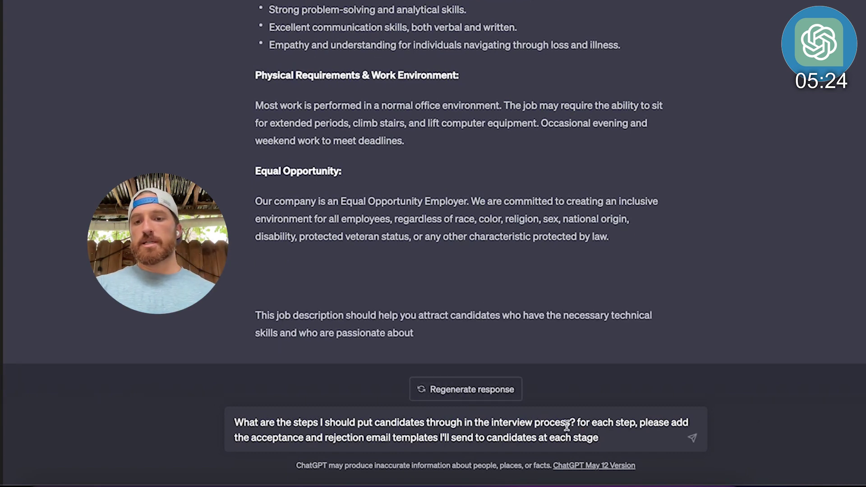
key("Return")
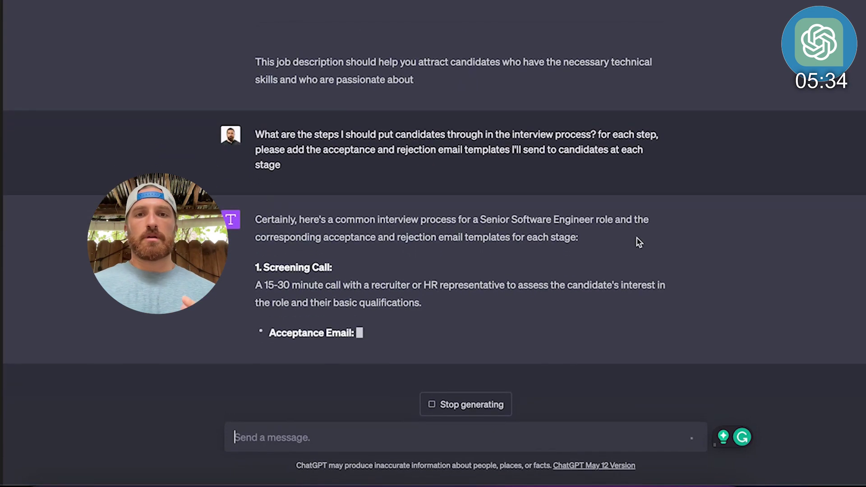
Examine the qualifications section of the updated job description, including the degree requirement, against the tech stack.
scroll(655, 248, "up", 10)
scroll(576, 169, "up", 3)
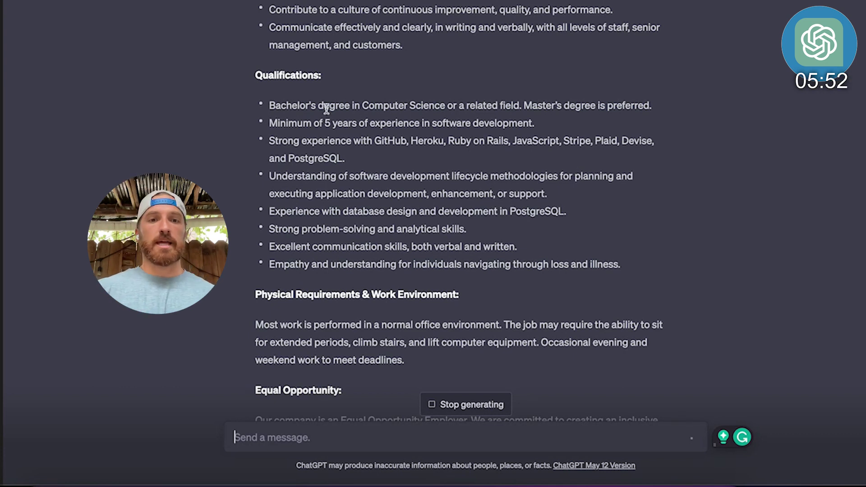
left_click_drag(271, 105, 667, 110)
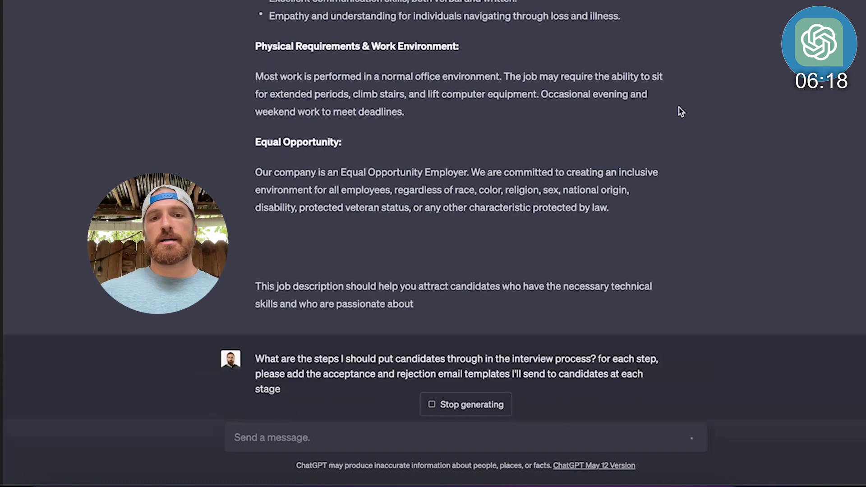
scroll(681, 112, "up", 3)
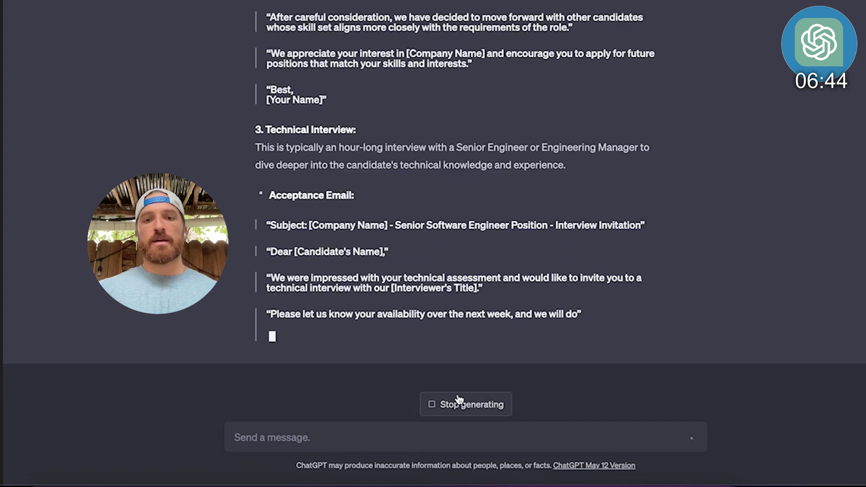
Stop the current response and ask it to build, for each step, the acceptance criteria I should use to evaluate candidates.
left_click(457, 404)
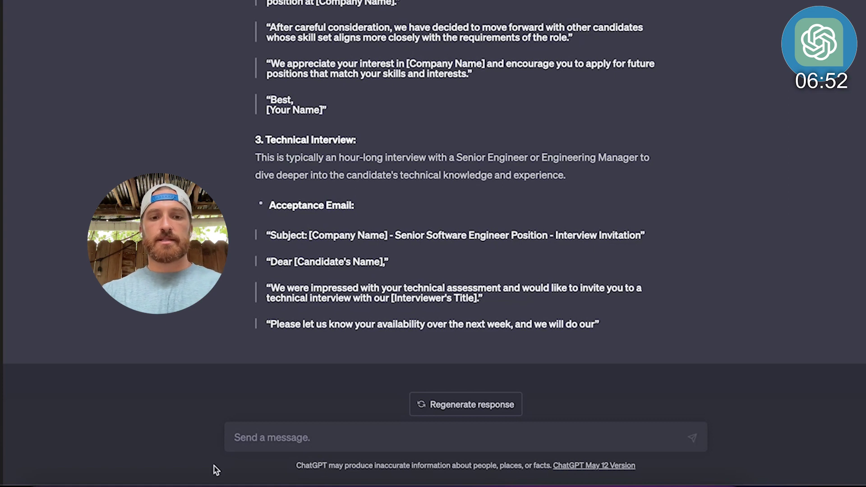
left_click(262, 430)
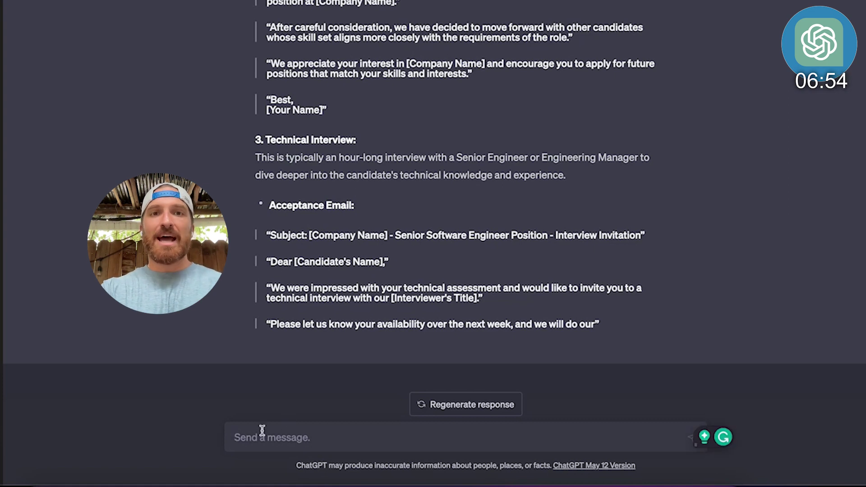
type("For each step, please build the acceptance criteria I should use to evaluate candidates")
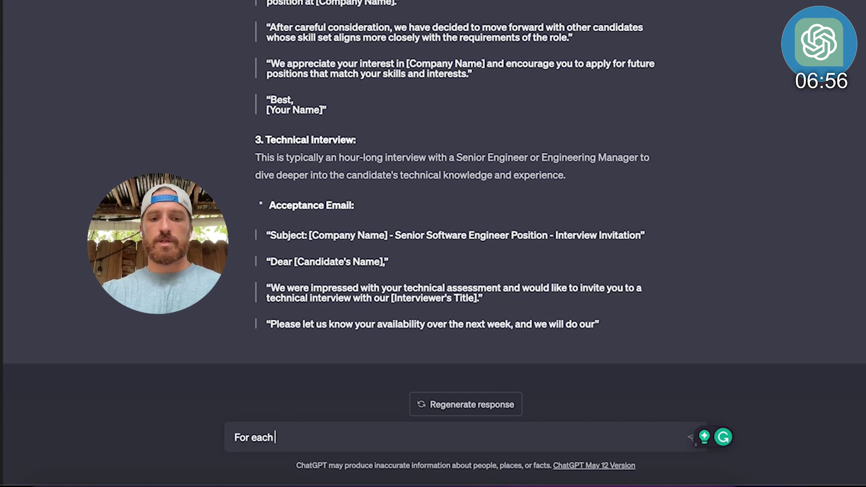
key("Return")
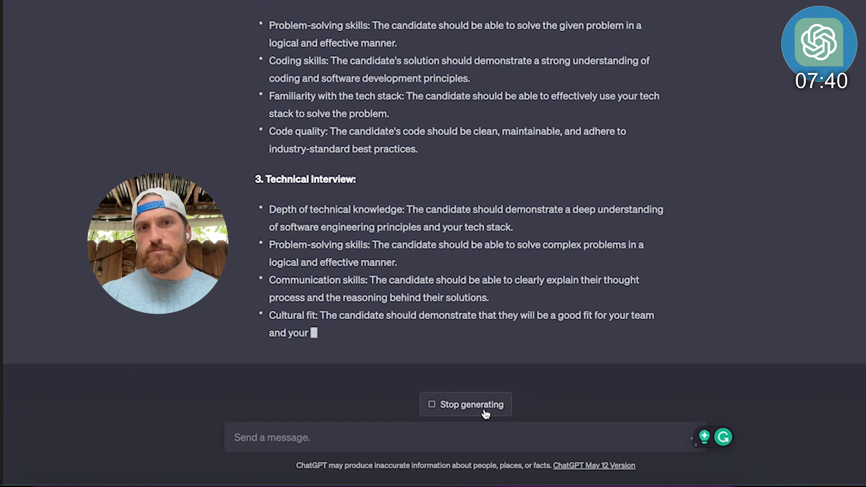
Stop the current response and ask "What are the best places on line to find qualified candidates for this role".
left_click(485, 415)
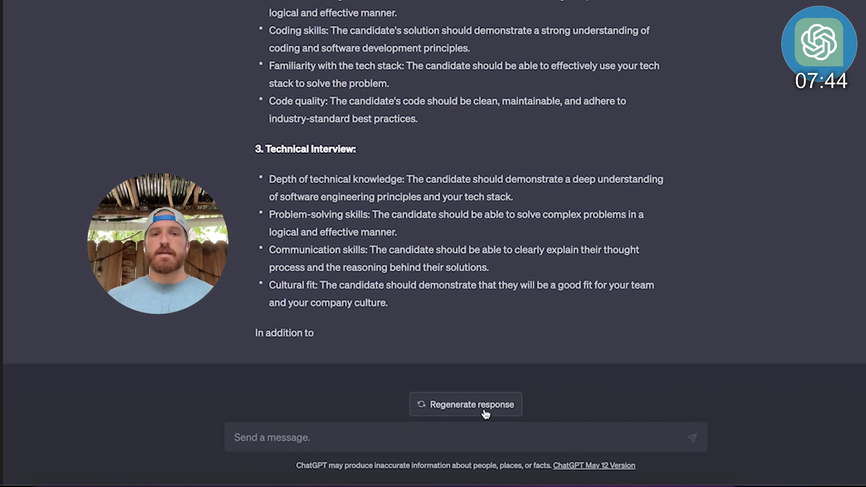
left_click(331, 443)
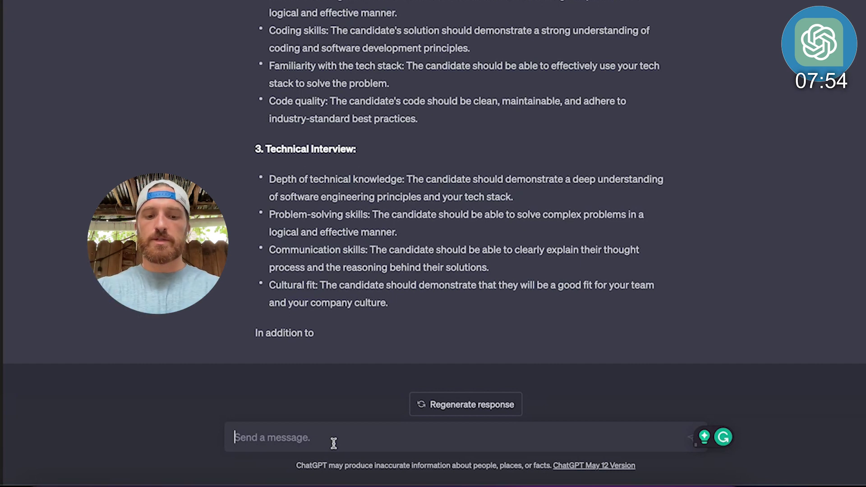
type("What")
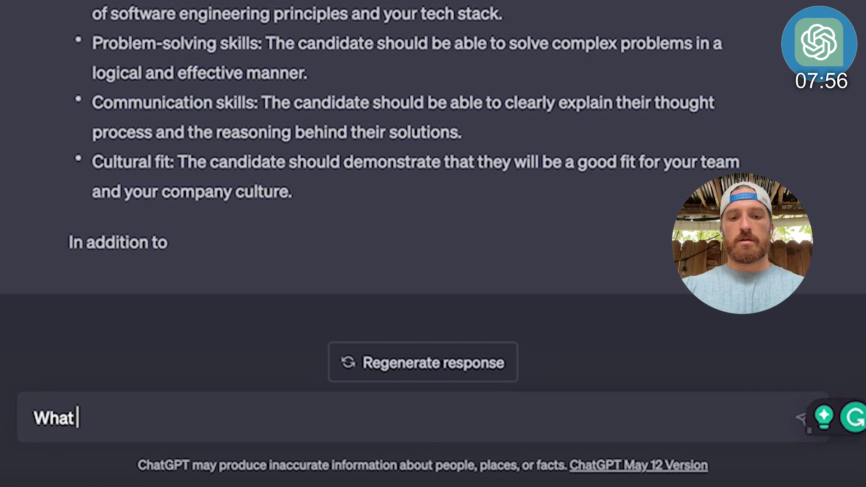
type(" are the best")
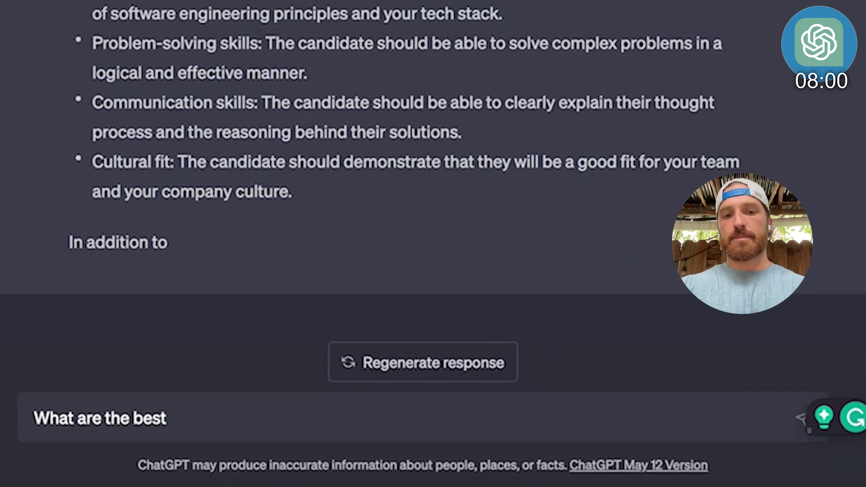
type(" places on line to find qualified can")
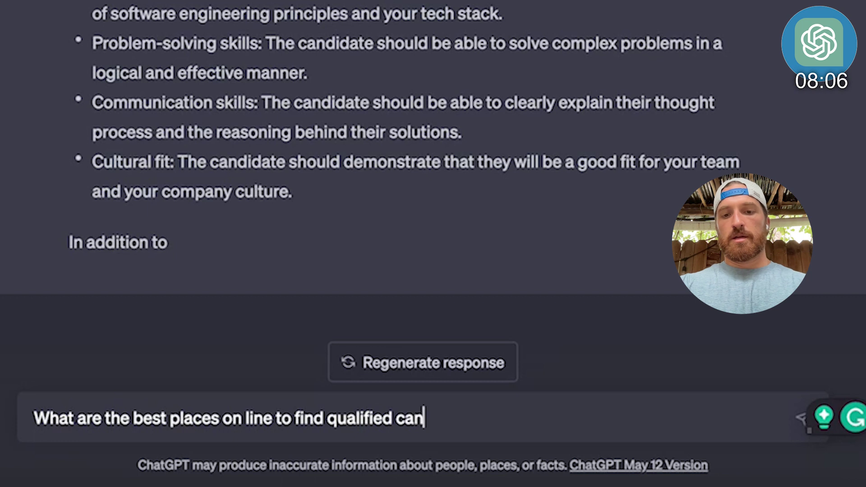
type("didates for this role")
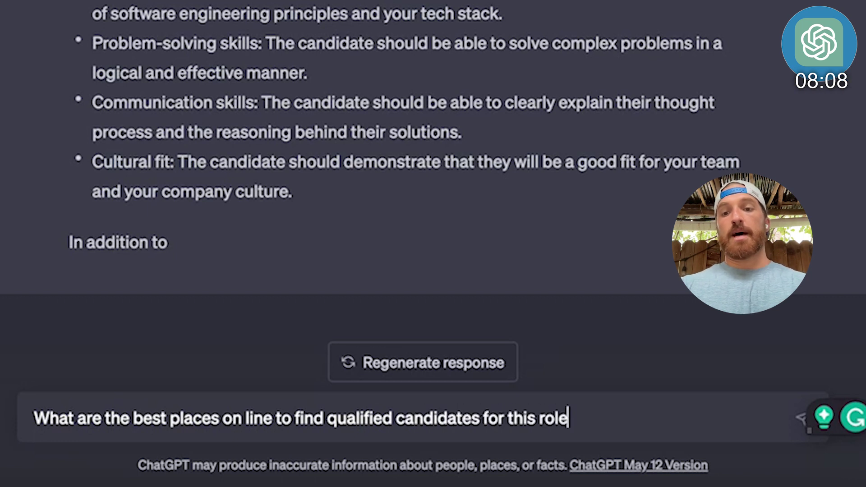
key("Return")
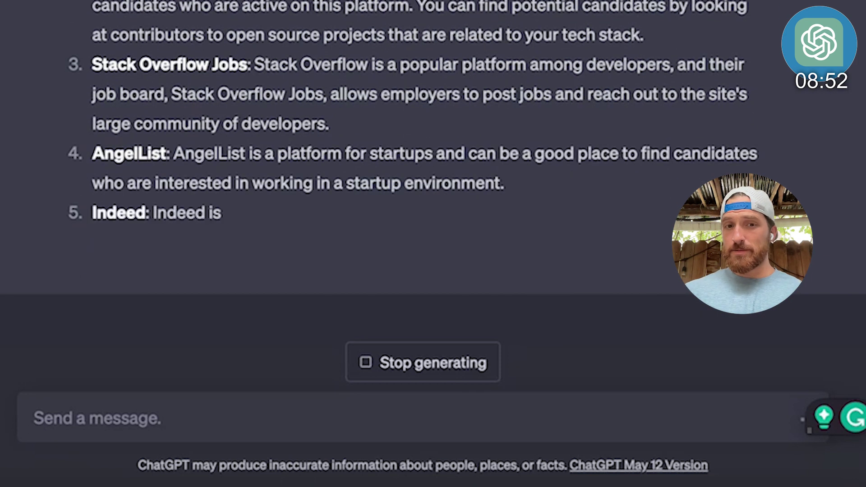
Stop the current response and ask what questions to include in the application for this role, including general ones based on the role.
left_click(422, 362)
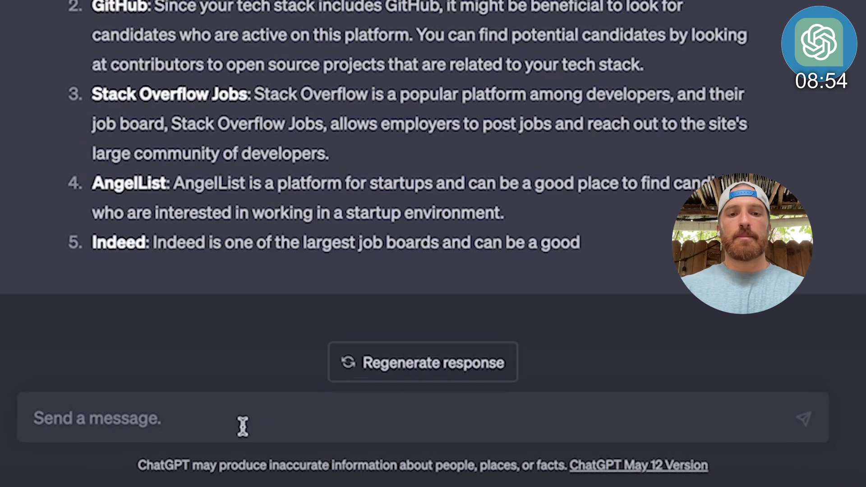
left_click(226, 424)
type("Wha")
key("BackSpace")
key("BackSpace")
key("BackSpace")
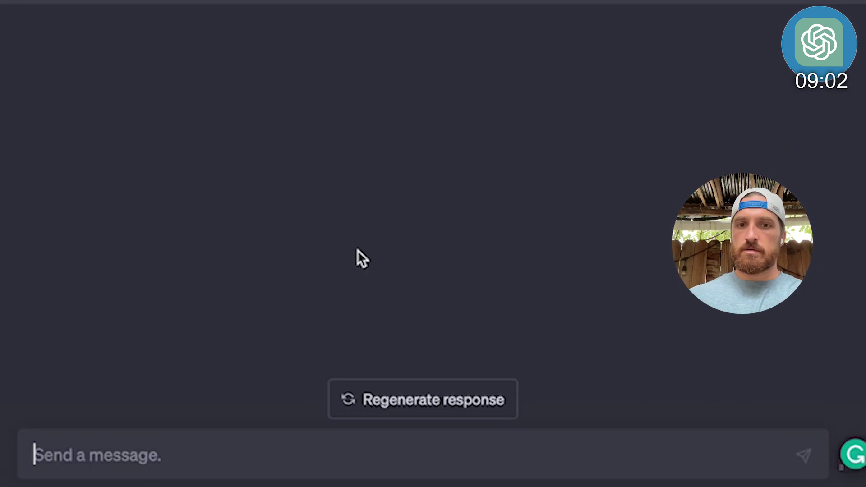
type("What questions should I ask in the application for this role? Include general questions based on the role and some that would be relevant for the company.")
key("Return")
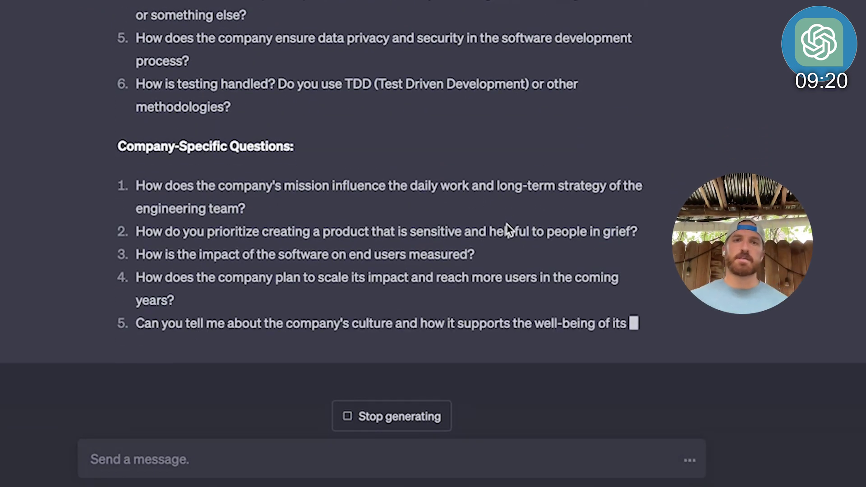
Ask why personal details are not requested and demand a complete list of application questions for this role.
type("Why aren't you asking for personal")
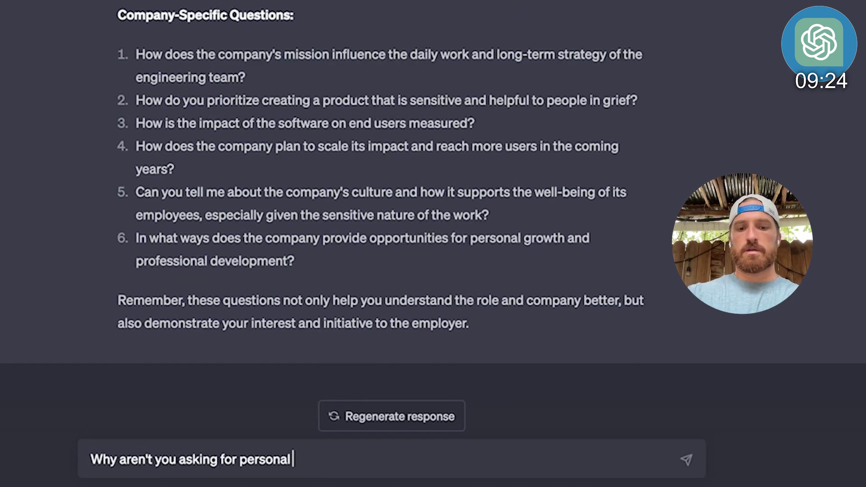
type("? I need a complete list of application questions for this role")
key("Return")
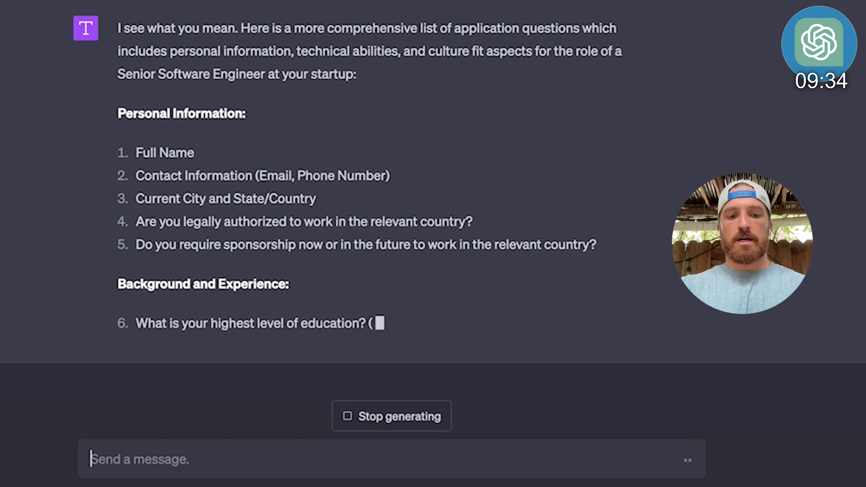
Request a roles and requirements document for this role to give to the candidate on their first day.
type("Create a roles")
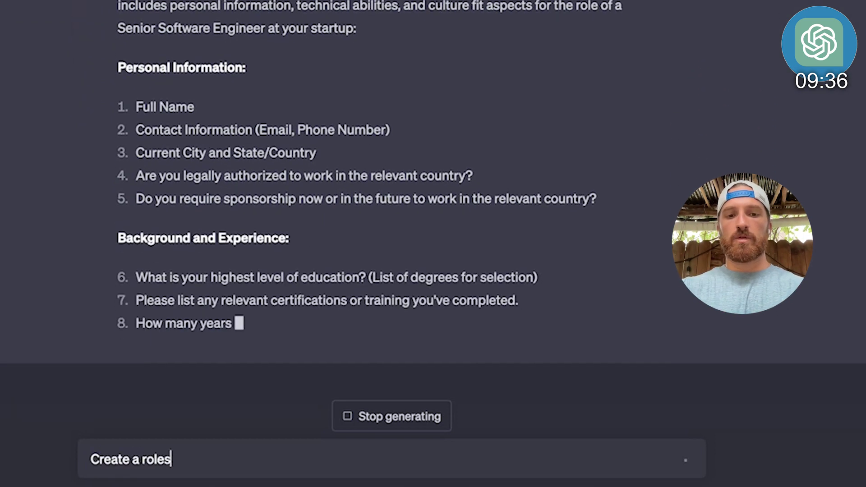
type(" and requi")
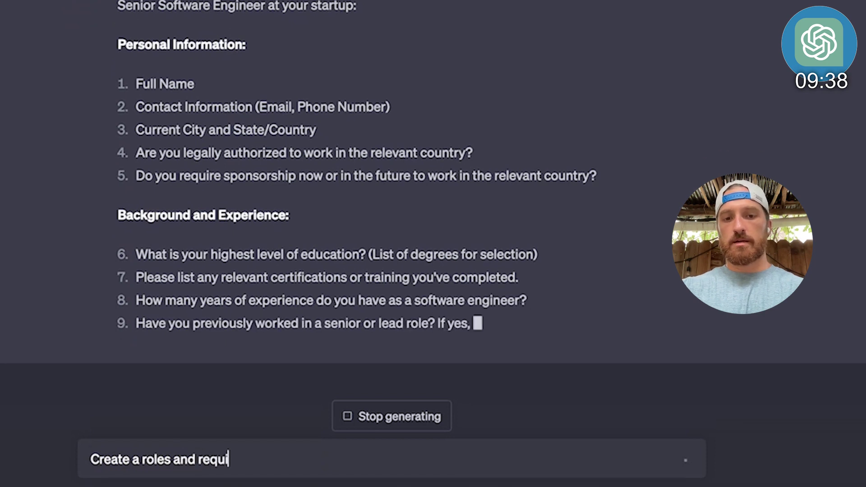
type("rements docum")
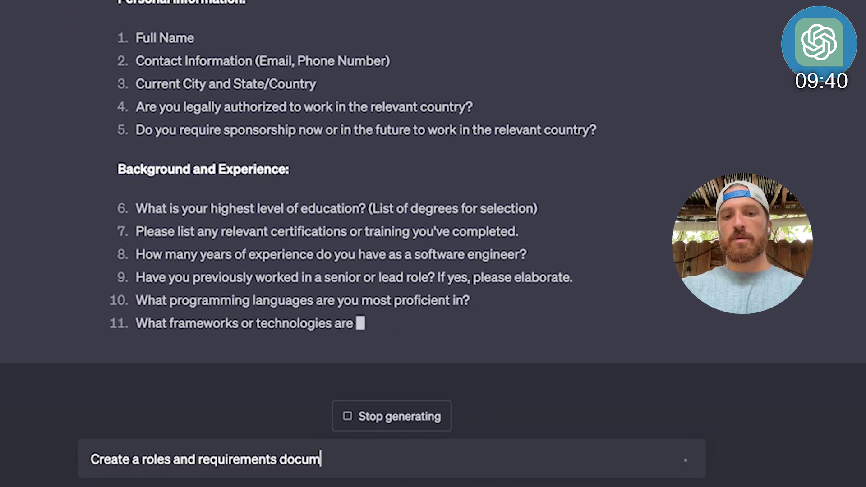
type("ent for this role")
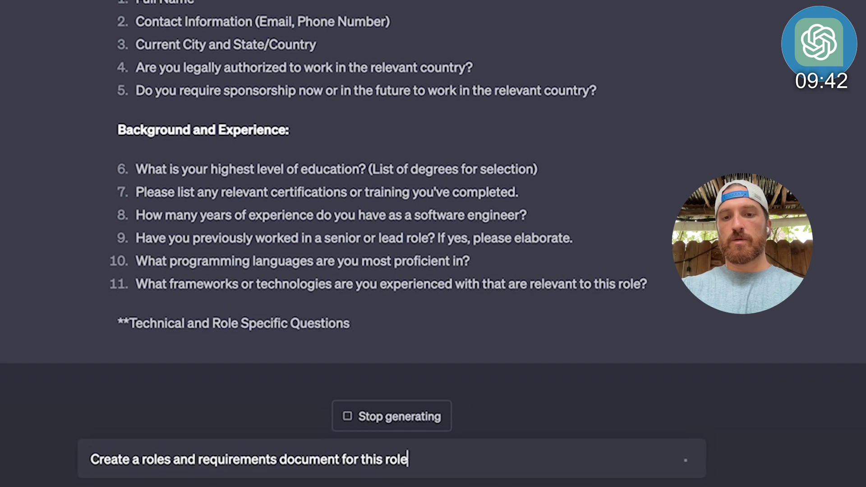
type(". I'd like to giv")
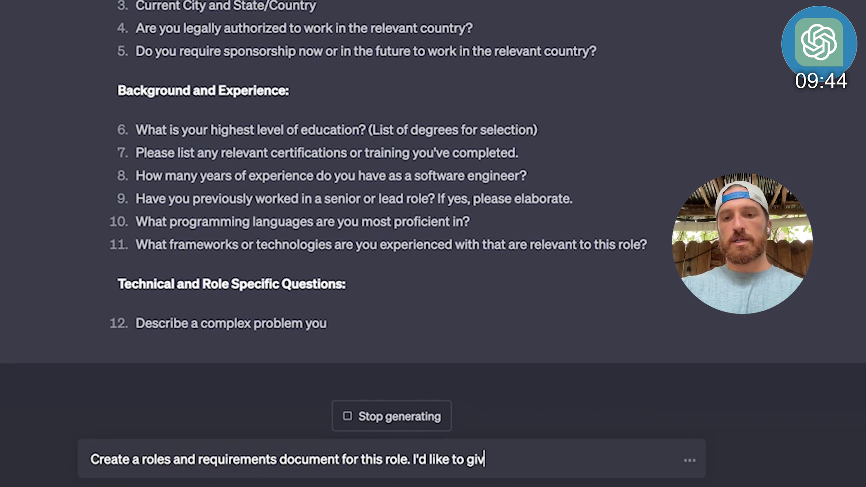
type("e it to the candidate on their first day")
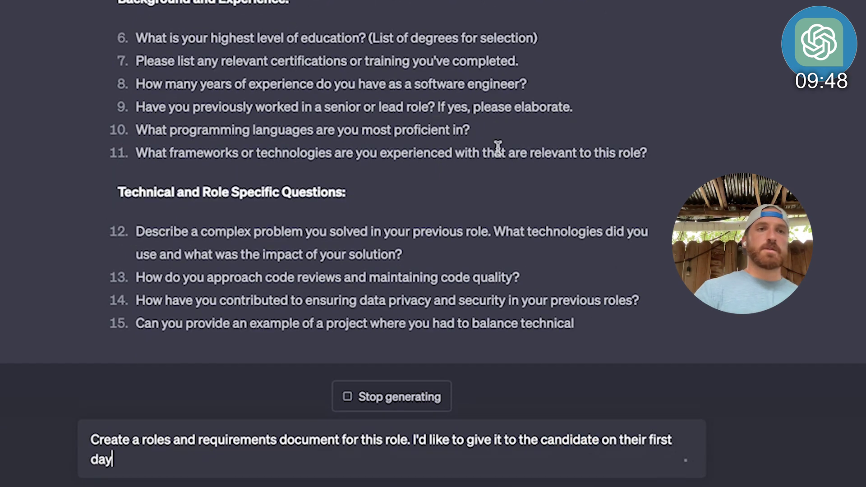
key("Return")
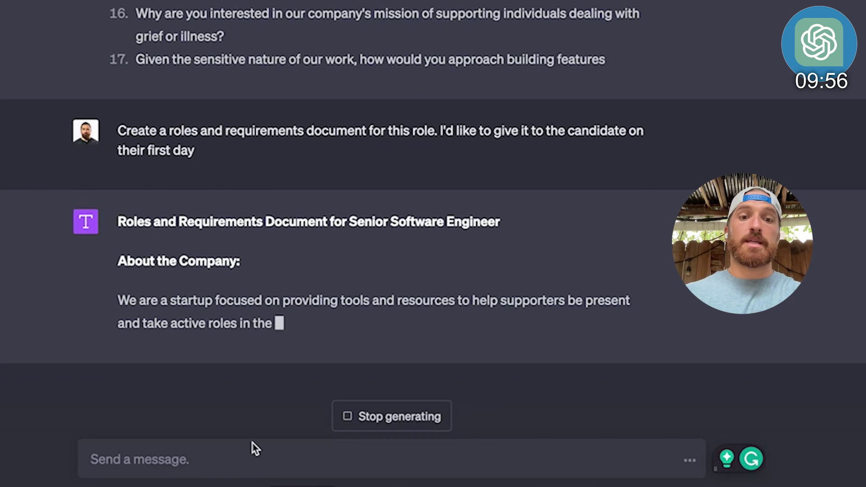
Draft the request "Create a 30, 60, 90 day plan for their onboarding plan." in the message box, with the spelling of "onboarding" corrected.
type("Create a 20")
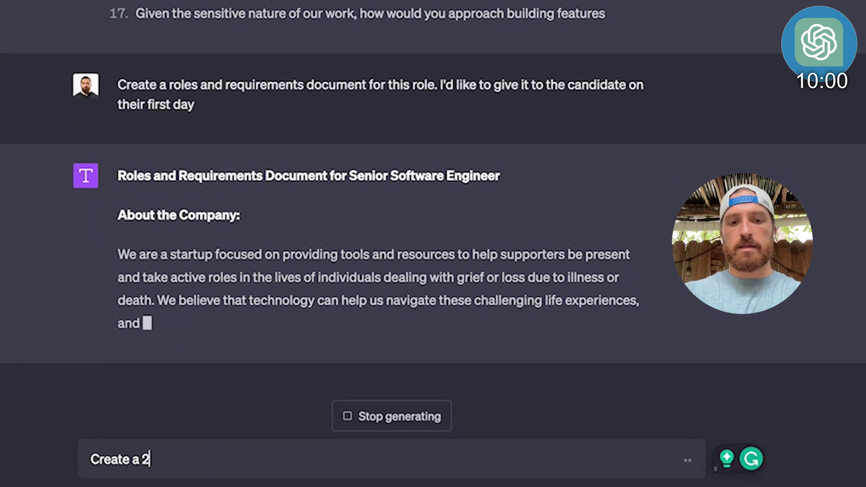
type(" day, 60")
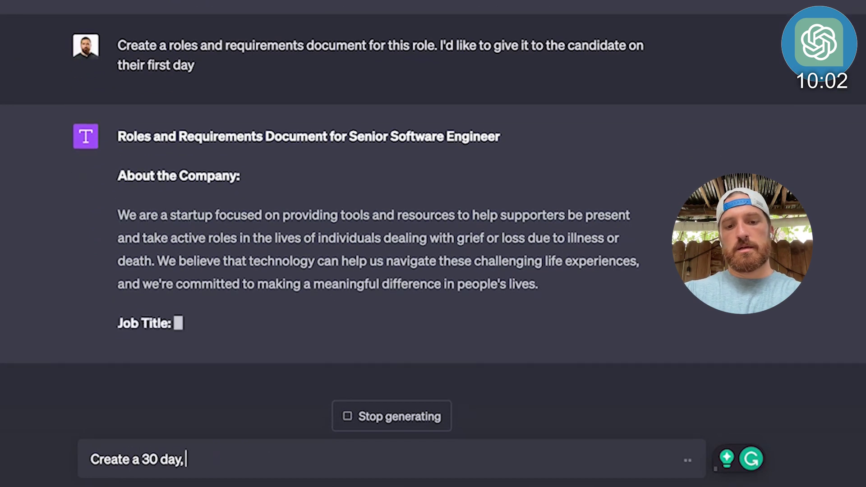
key("alt+shift+Left")
key("alt+shift+Left")
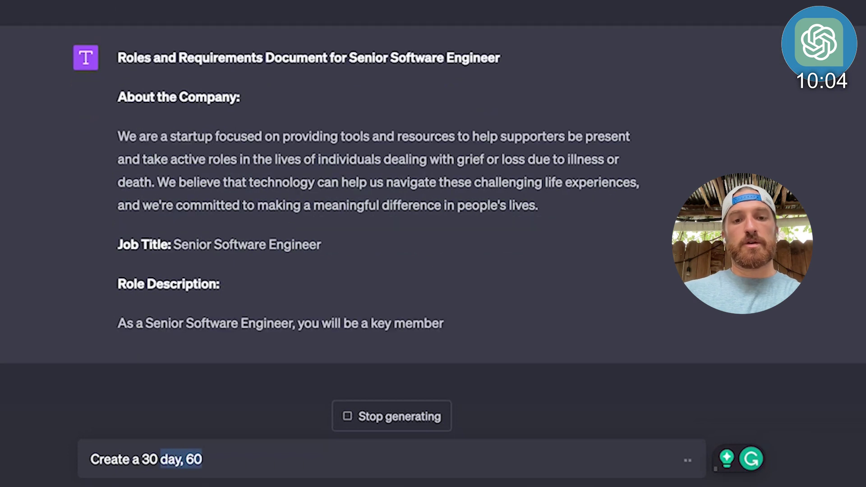
key("BackSpace")
key("BackSpace")
type(", 60, and 90 day")
key("alt+shift+Left")
key("alt+shift+Left")
key("alt+shift+Left")
type("90 day plan for their onbiarding")
key("BackSpace")
key("BackSpace")
key("BackSpace")
key("BackSpace")
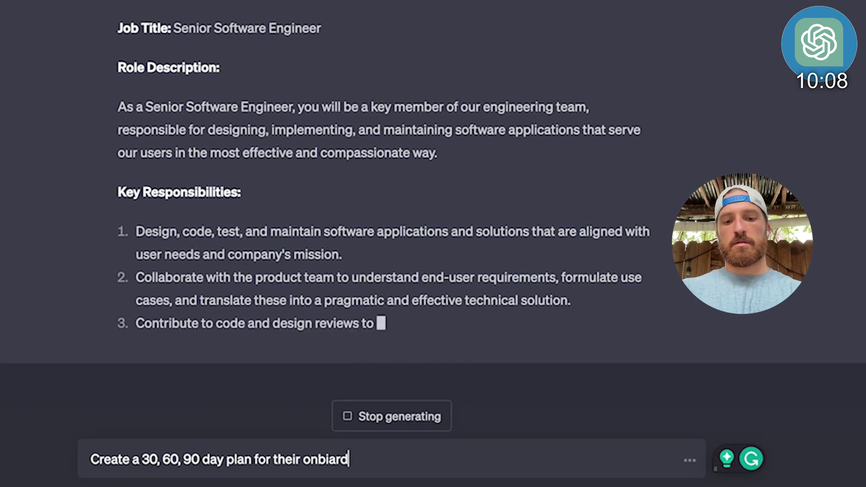
type("ding plan.")
right_click(312, 460)
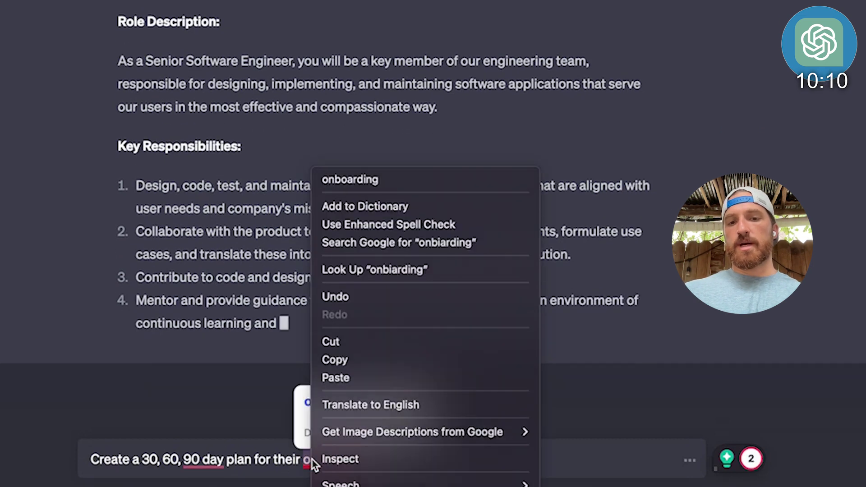
left_click(356, 178)
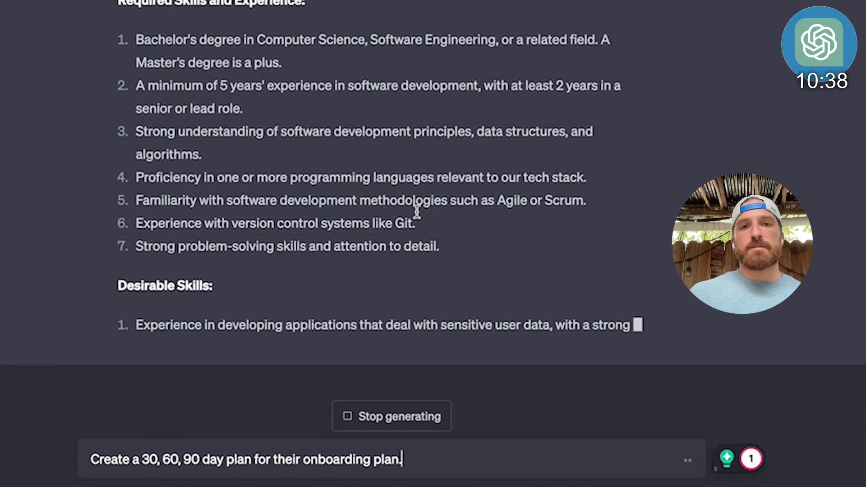
Stop the current response and submit the drafted onboarding plan request.
left_click(410, 419)
left_click(427, 461)
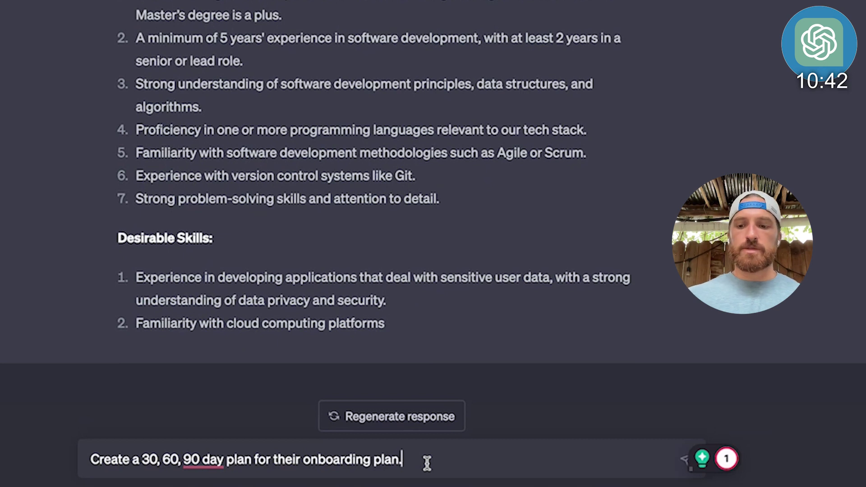
key("Return")
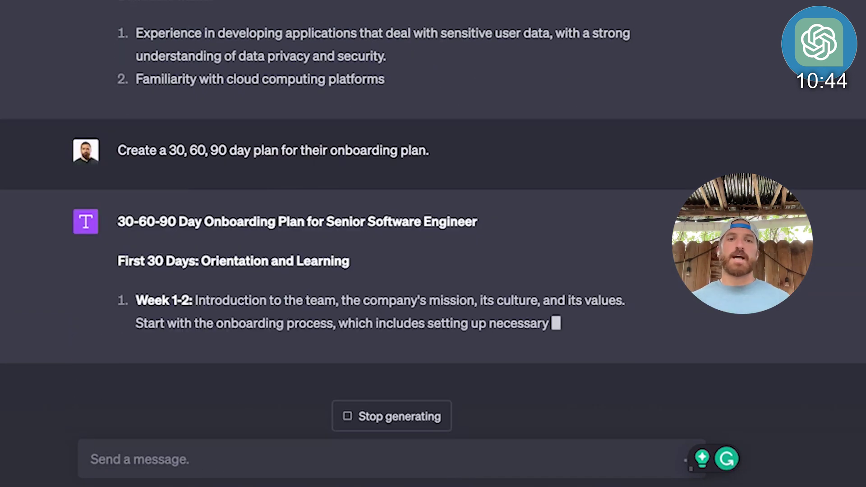